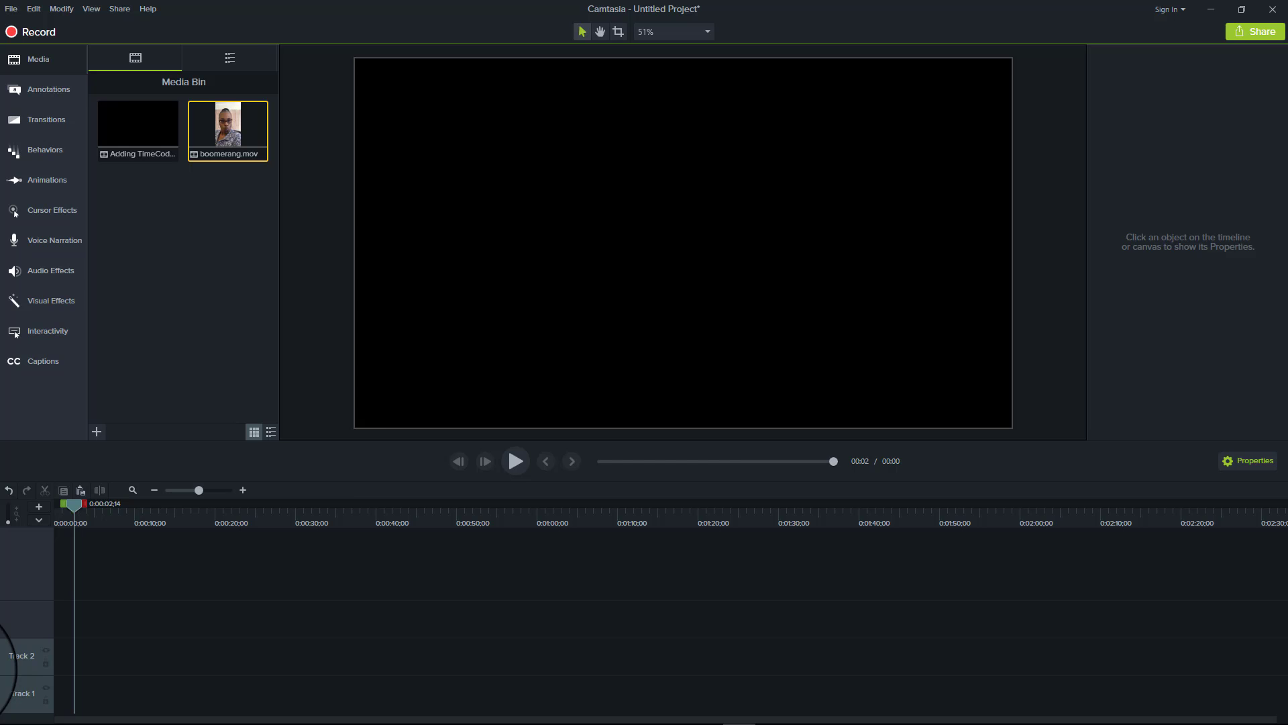
Place the screen recording on Track 1, split it at about seven seconds, and delete the rest
{"action": "left_click", "coordinate": [152, 206]}
{"action": "left_click", "coordinate": [148, 154]}
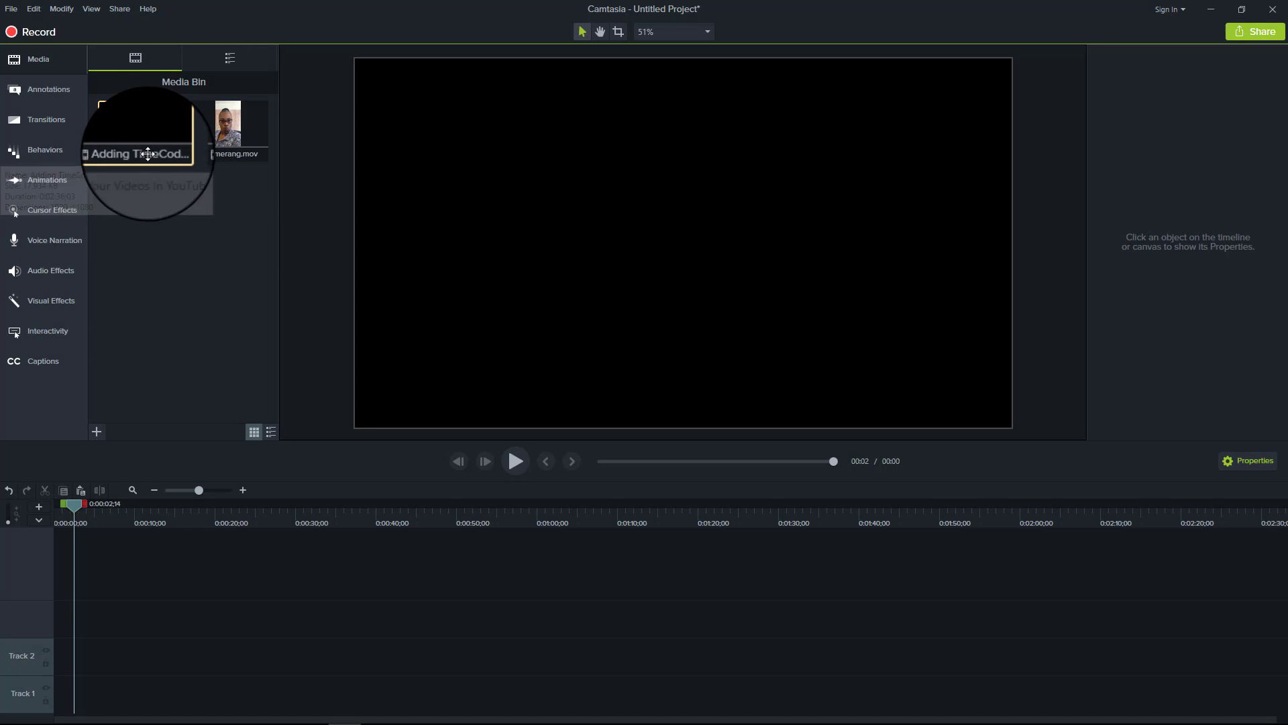
{"action": "left_click_drag", "start_coordinate": [148, 154], "coordinate": [43, 697]}
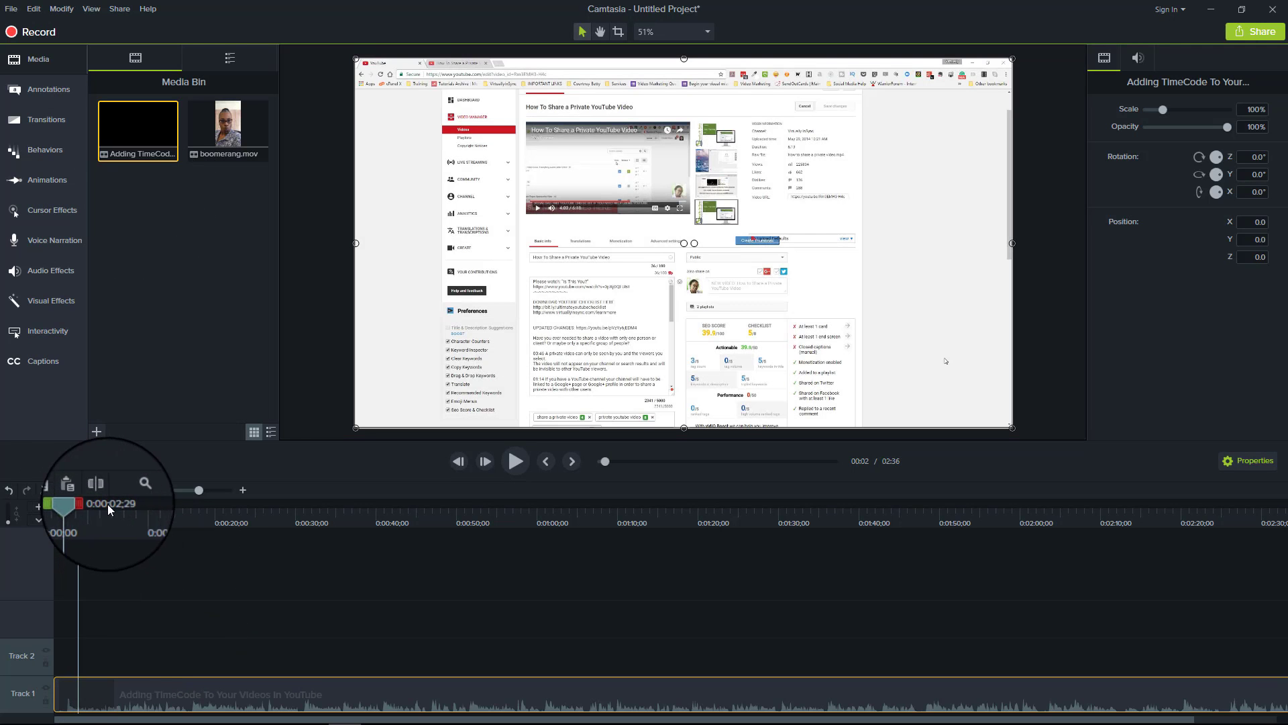
{"action": "mouse_move", "coordinate": [110, 503]}
{"action": "left_mouse_down"}
{"action": "mouse_move", "coordinate": [133, 505]}
{"action": "mouse_move", "coordinate": [113, 508]}
{"action": "left_mouse_up"}
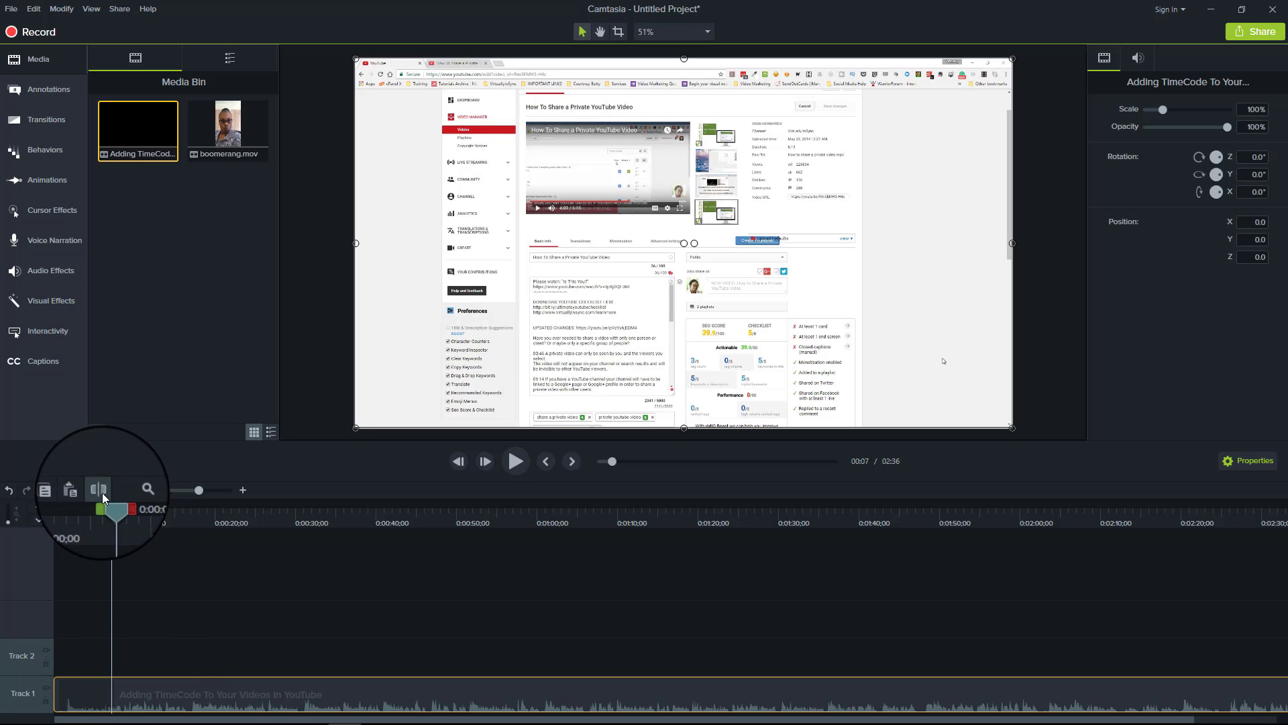
{"action": "left_click", "coordinate": [102, 493]}
{"action": "left_click", "coordinate": [214, 694]}
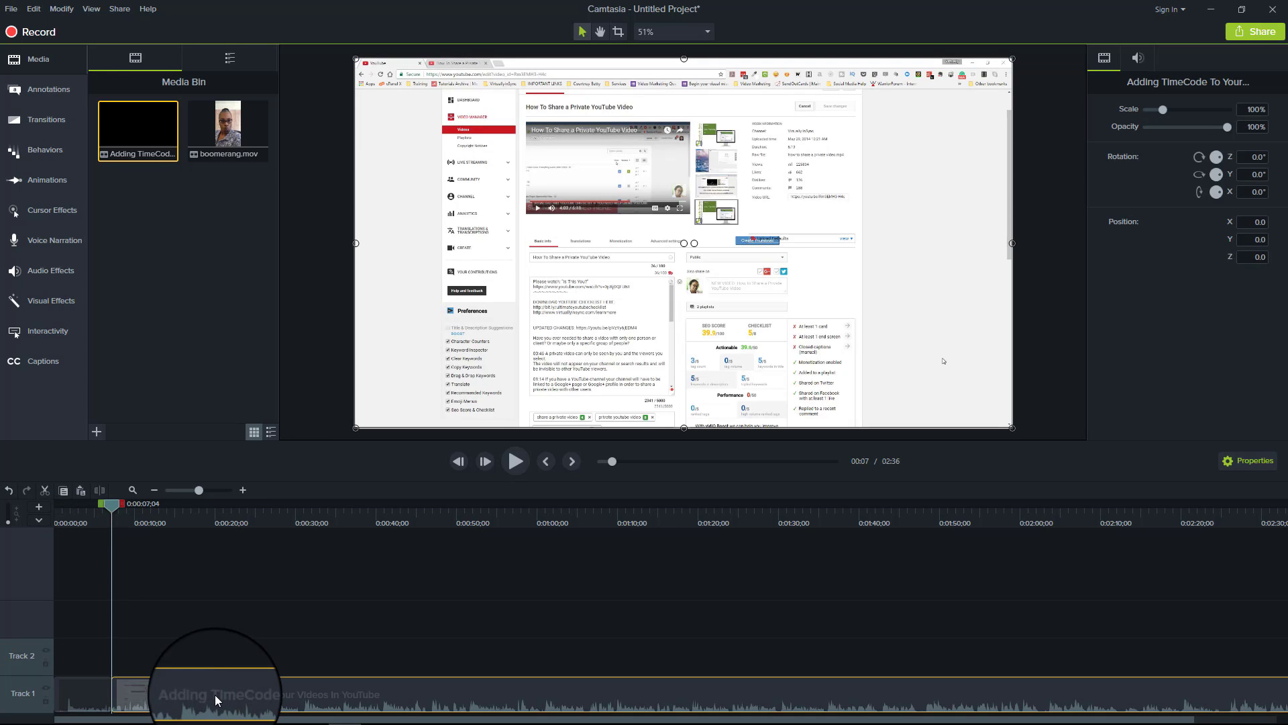
{"action": "key", "text": "Delete"}
Add boomerang.mov after the recording on Track 1 and show the recording's audio volume line
{"action": "left_click_drag", "start_coordinate": [228, 126], "coordinate": [172, 716]}
{"action": "left_click_drag", "start_coordinate": [112, 502], "coordinate": [94, 530]}
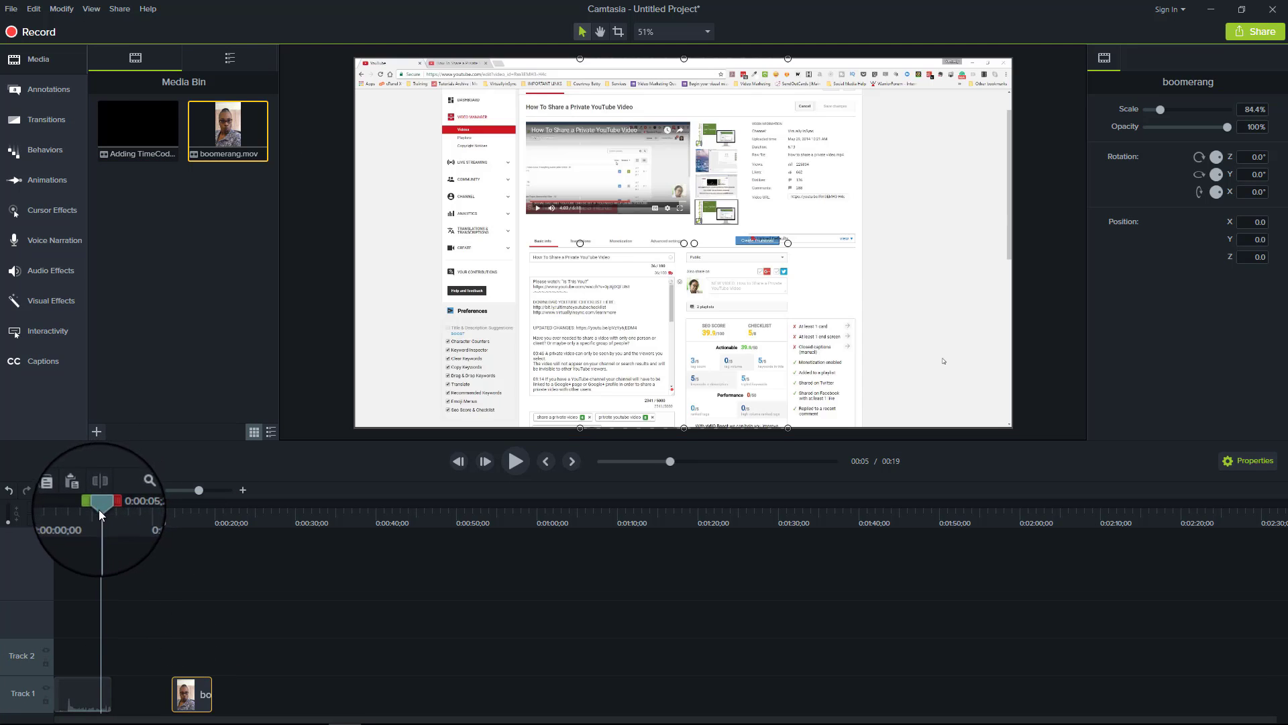
{"action": "right_click", "coordinate": [81, 695]}
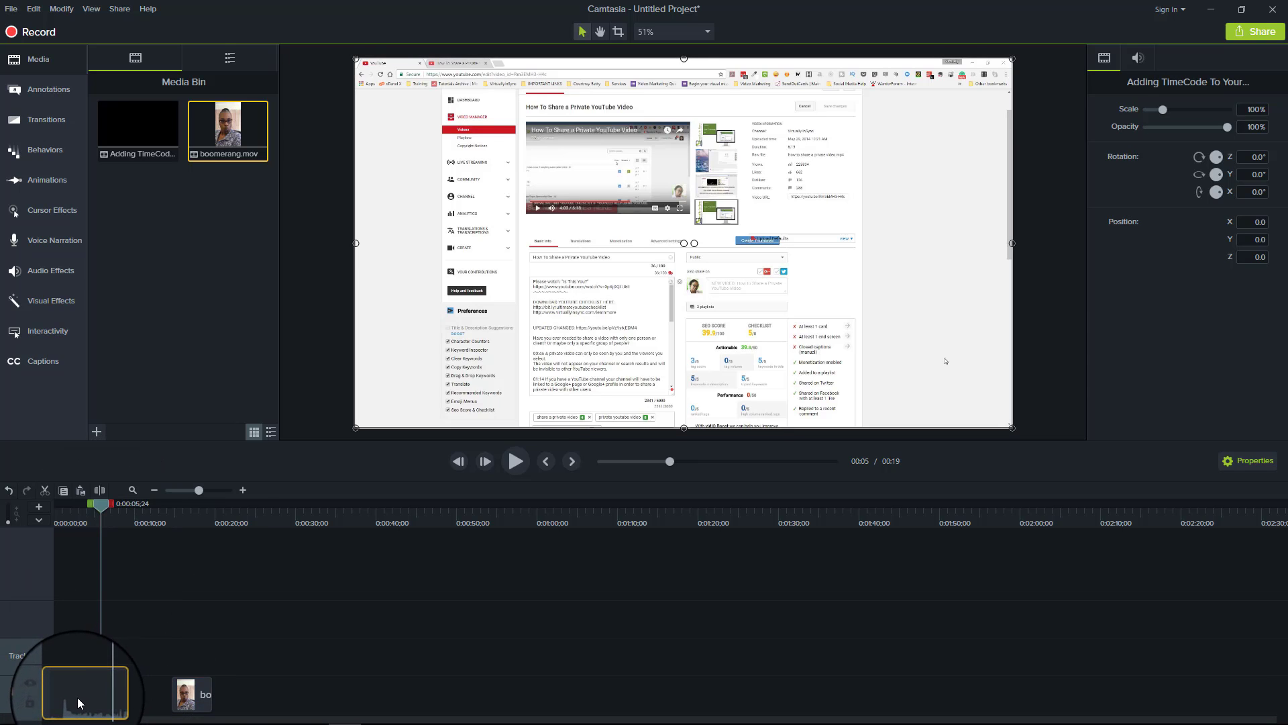
{"action": "left_click", "coordinate": [113, 598]}
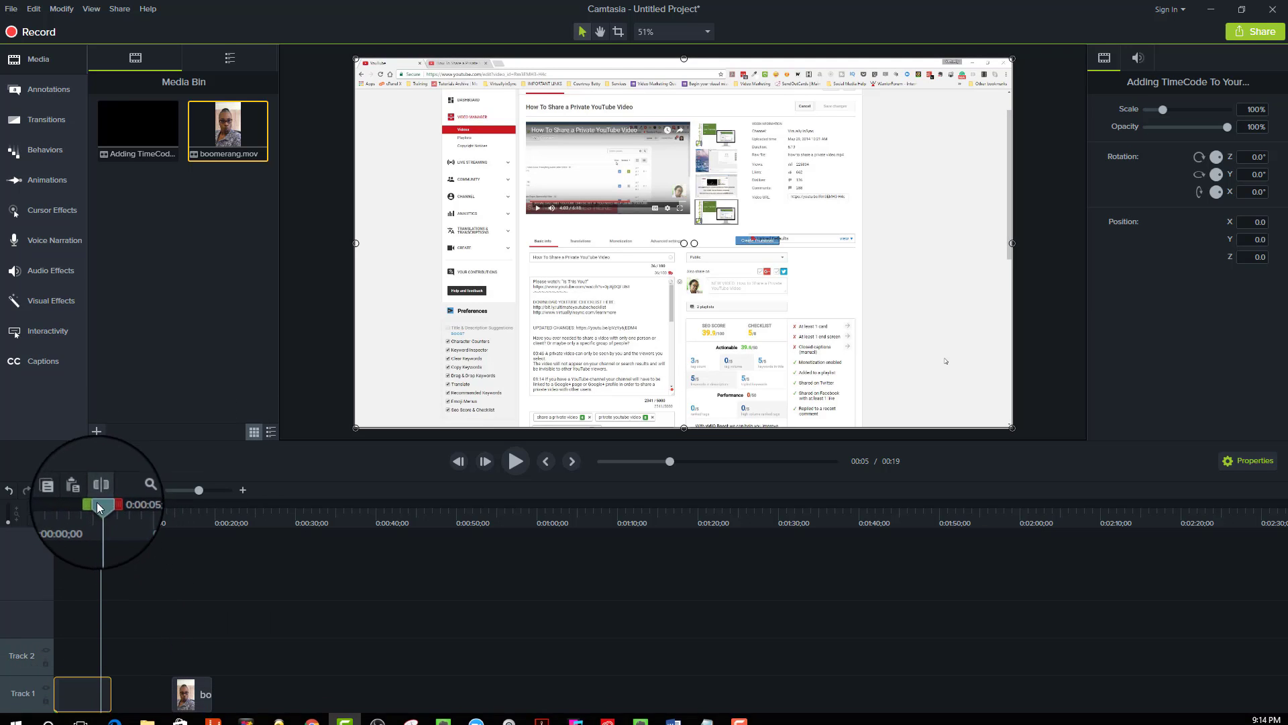
{"action": "left_click_drag", "start_coordinate": [91, 505], "coordinate": [65, 511]}
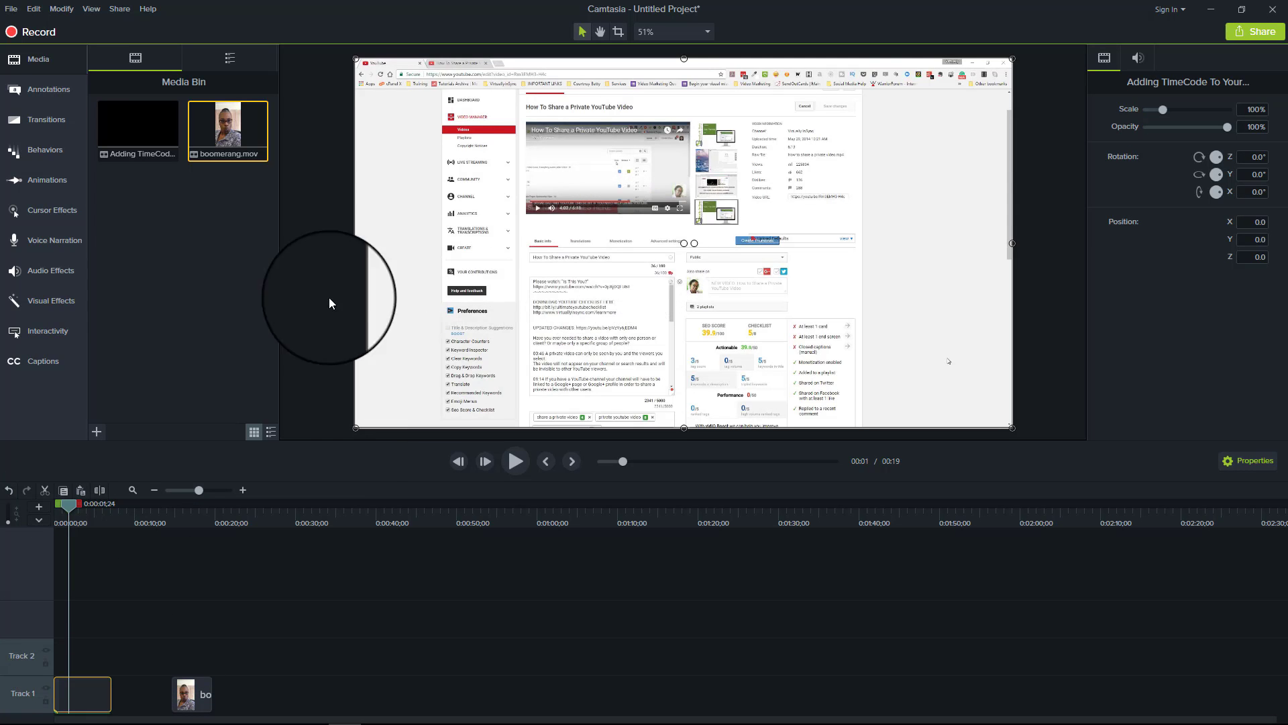
Apply the Device Frame visual effect to the trimmed recording, reapplying it once, and preview playback
{"action": "left_click", "coordinate": [54, 302]}
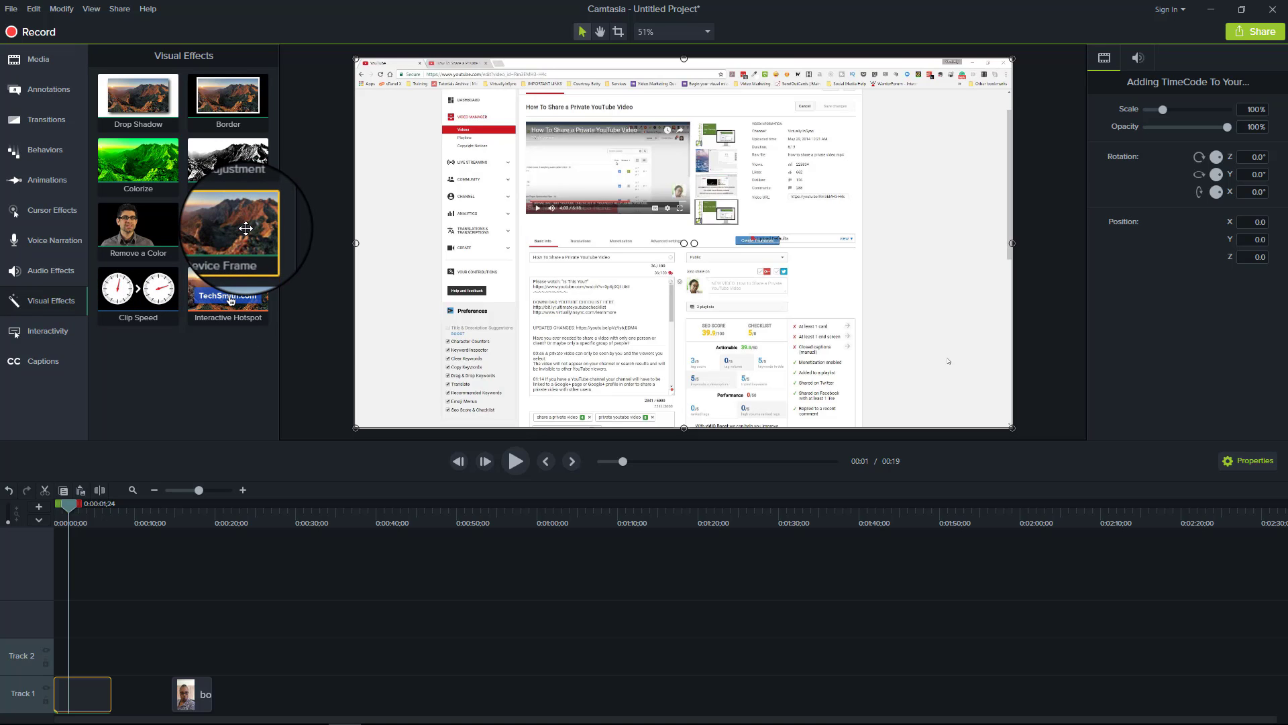
{"action": "mouse_move", "coordinate": [228, 224]}
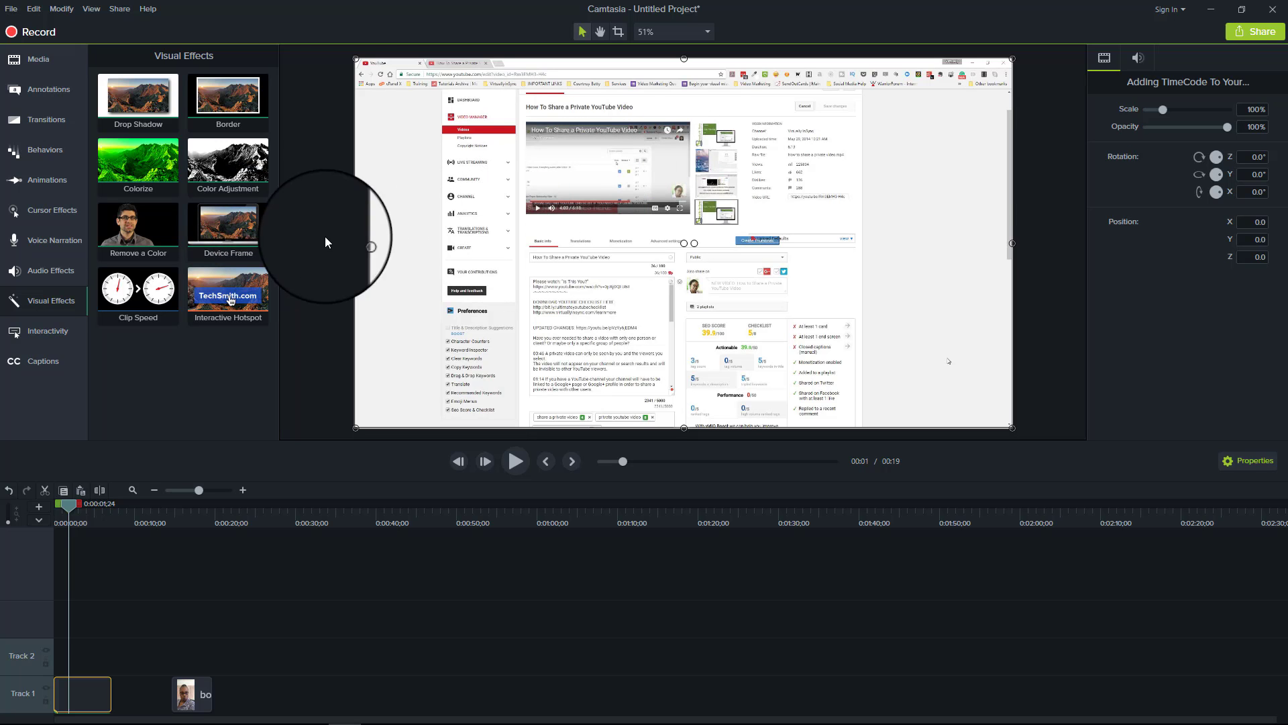
{"action": "left_click_drag", "start_coordinate": [228, 227], "coordinate": [534, 242]}
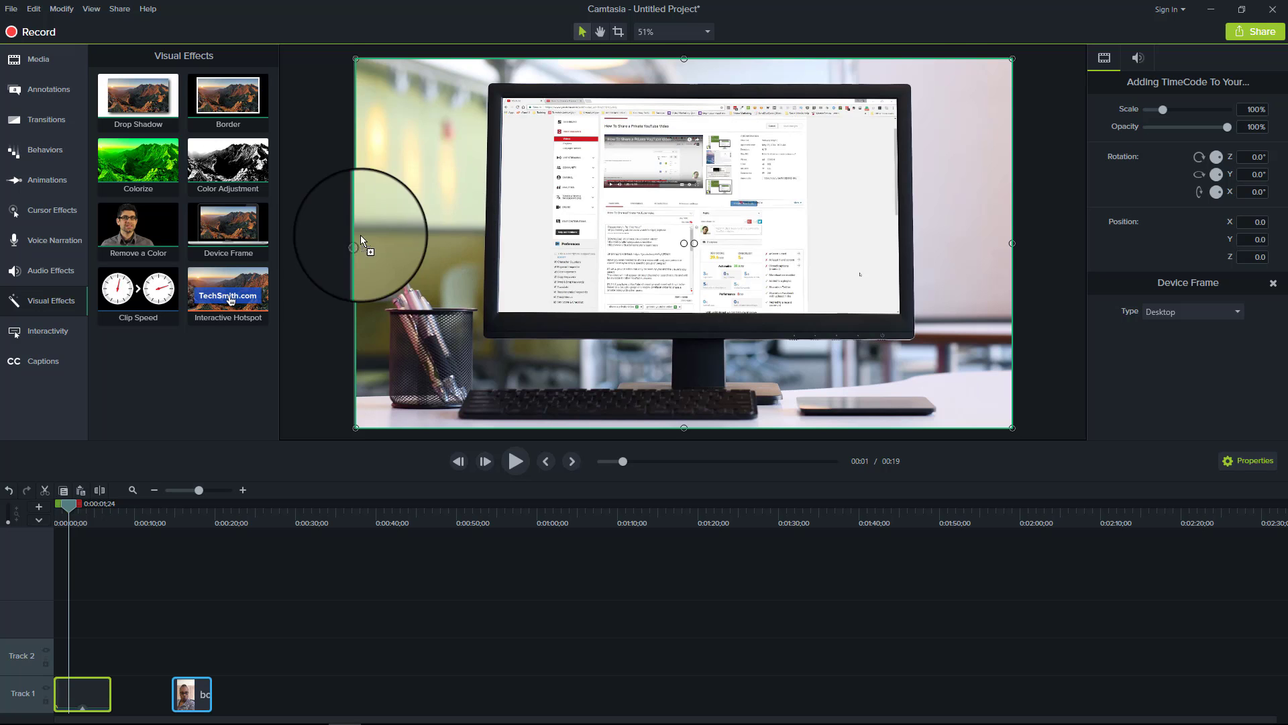
{"action": "key", "text": "ctrl+z"}
{"action": "left_click_drag", "start_coordinate": [258, 234], "coordinate": [431, 235]}
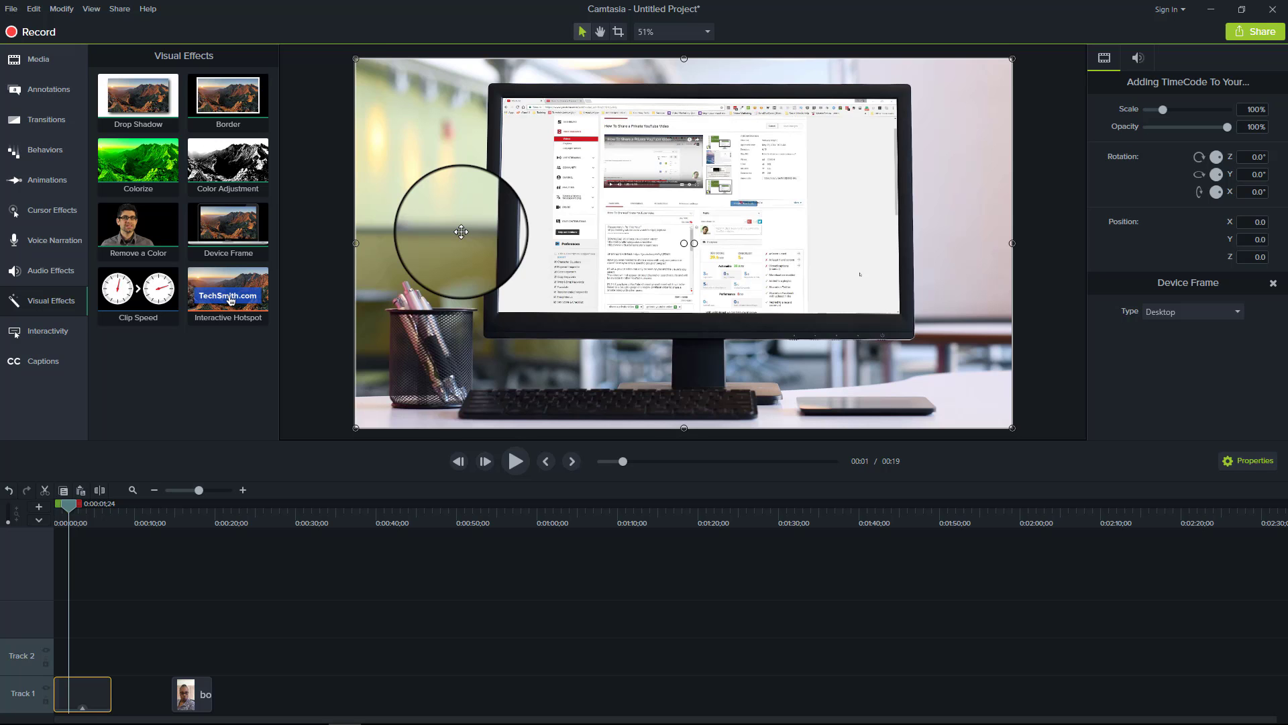
{"action": "left_click", "coordinate": [510, 462]}
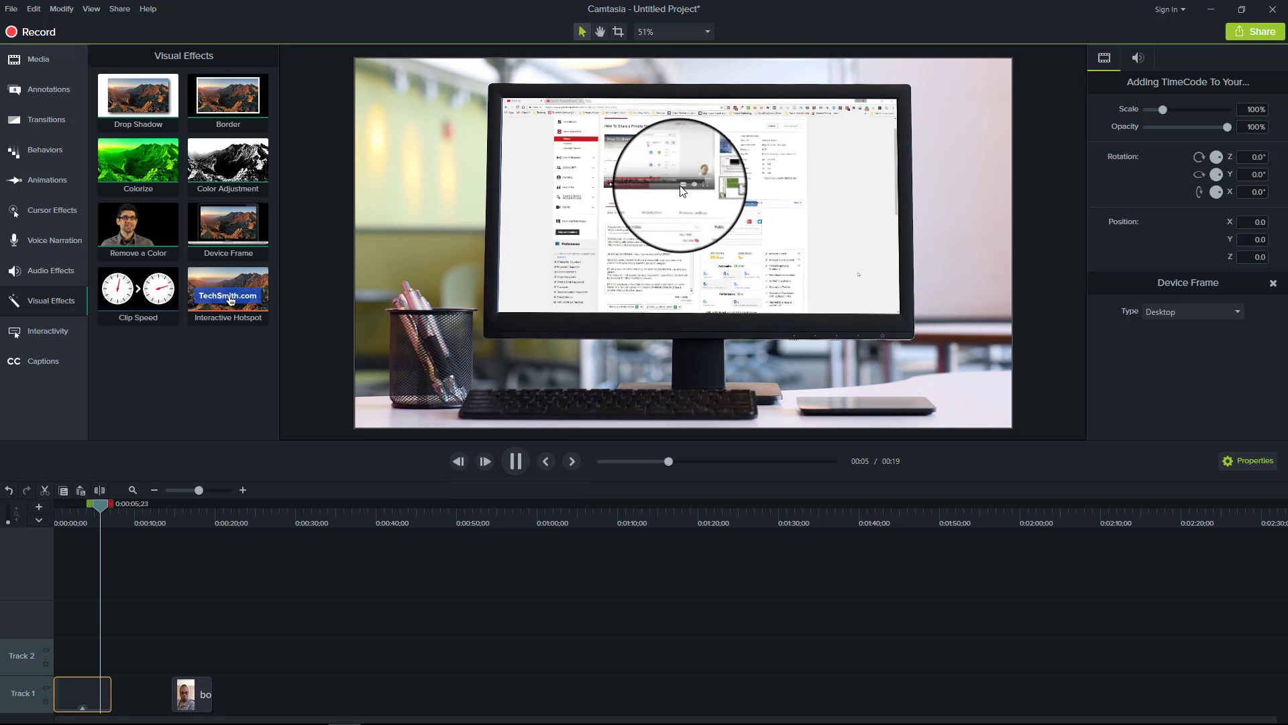
Change the recording's Device Frame type to MacBook Pro and replay it from the start
{"action": "left_click", "coordinate": [520, 454]}
{"action": "left_click_drag", "start_coordinate": [120, 500], "coordinate": [43, 510]}
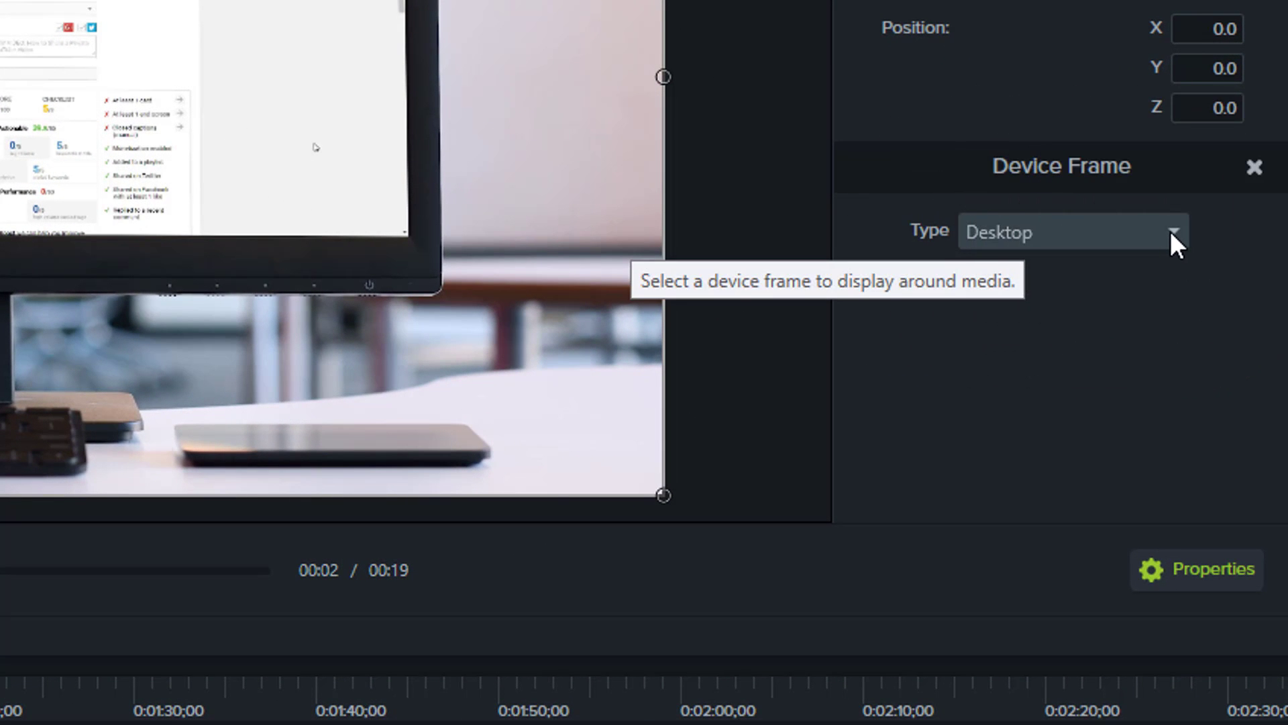
{"action": "left_click", "coordinate": [1170, 231]}
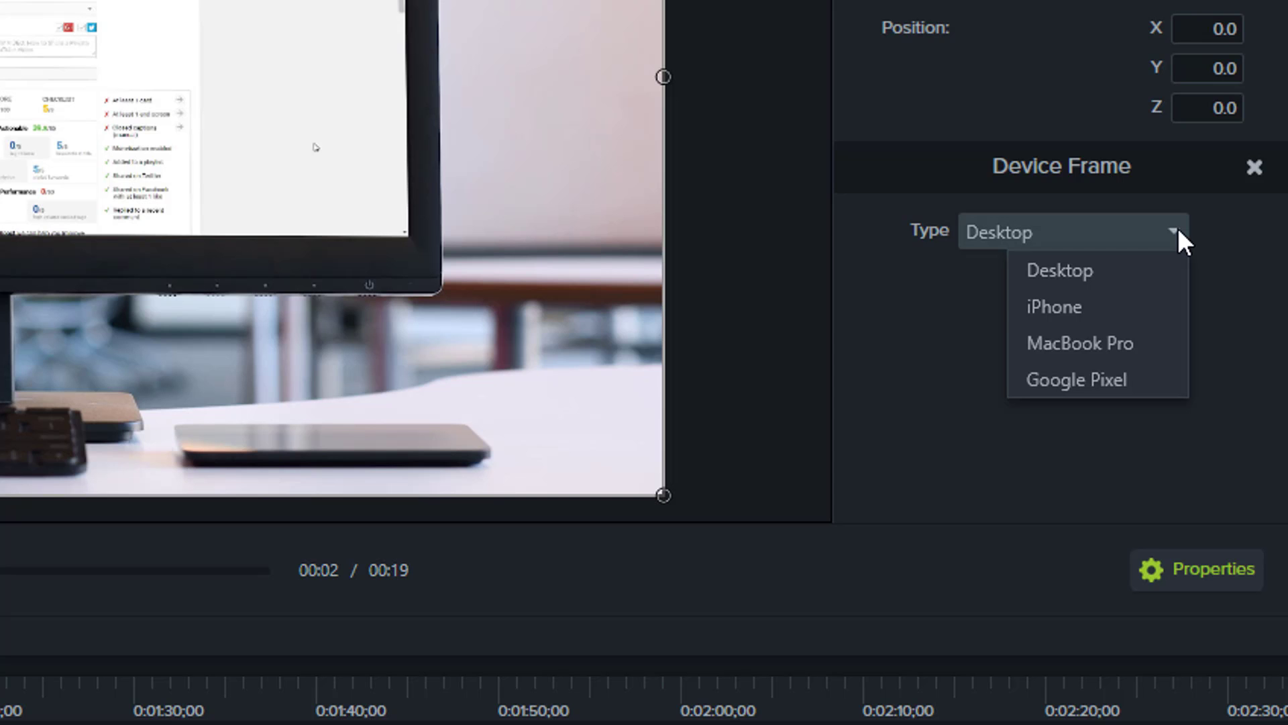
{"action": "left_click", "coordinate": [1101, 345]}
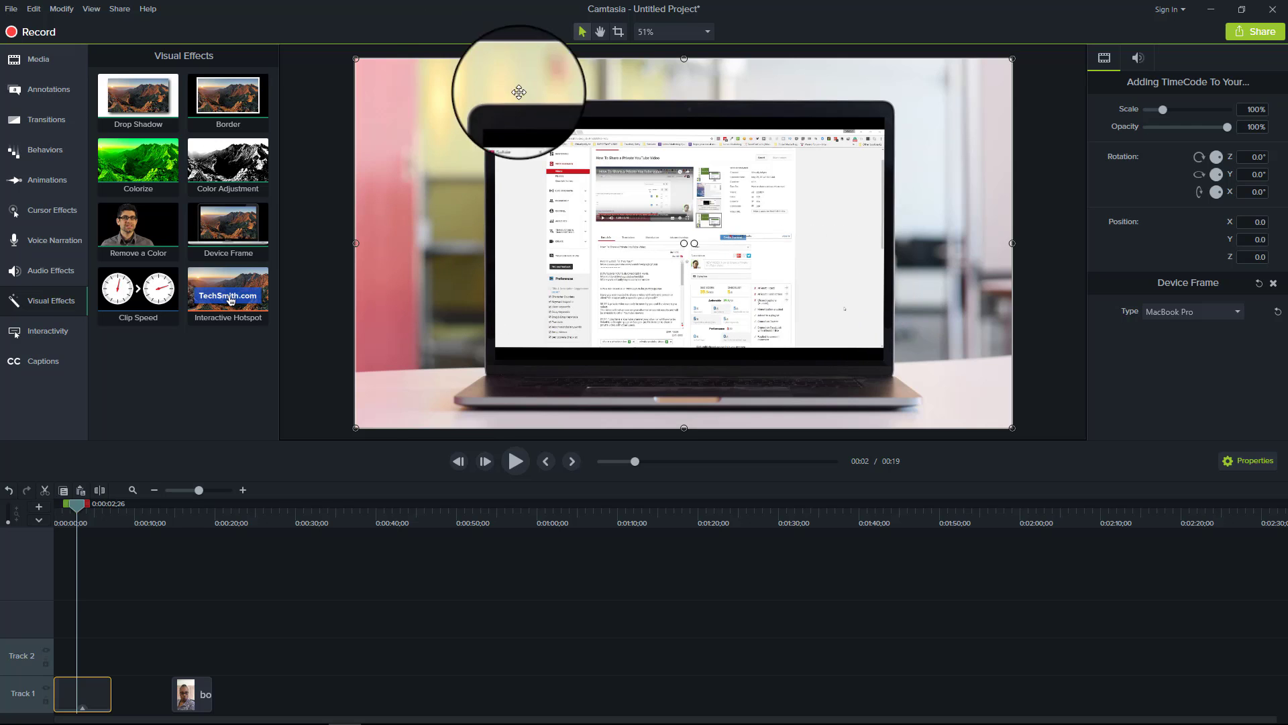
{"action": "left_click_drag", "start_coordinate": [77, 503], "coordinate": [56, 504]}
{"action": "left_click", "coordinate": [510, 460]}
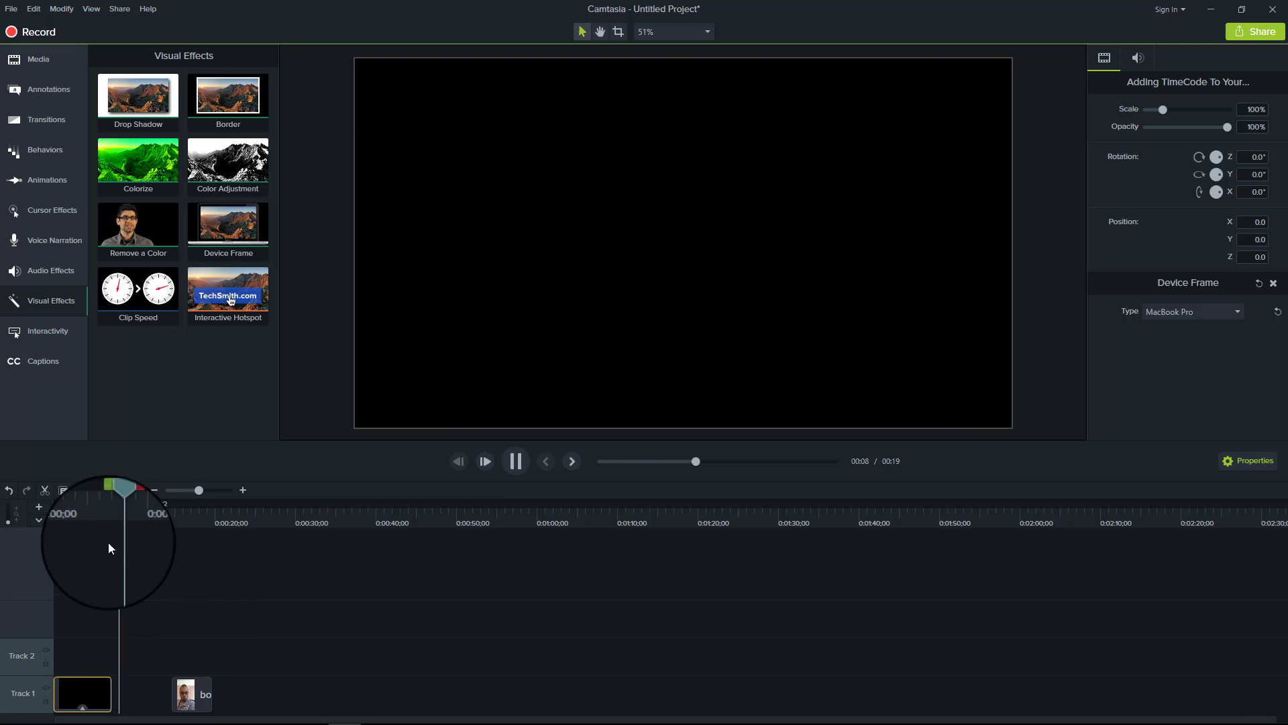
Try an iPhone frame on the recording, switch back to Desktop, then jump to 0:15
{"action": "left_click_drag", "start_coordinate": [124, 500], "coordinate": [58, 512]}
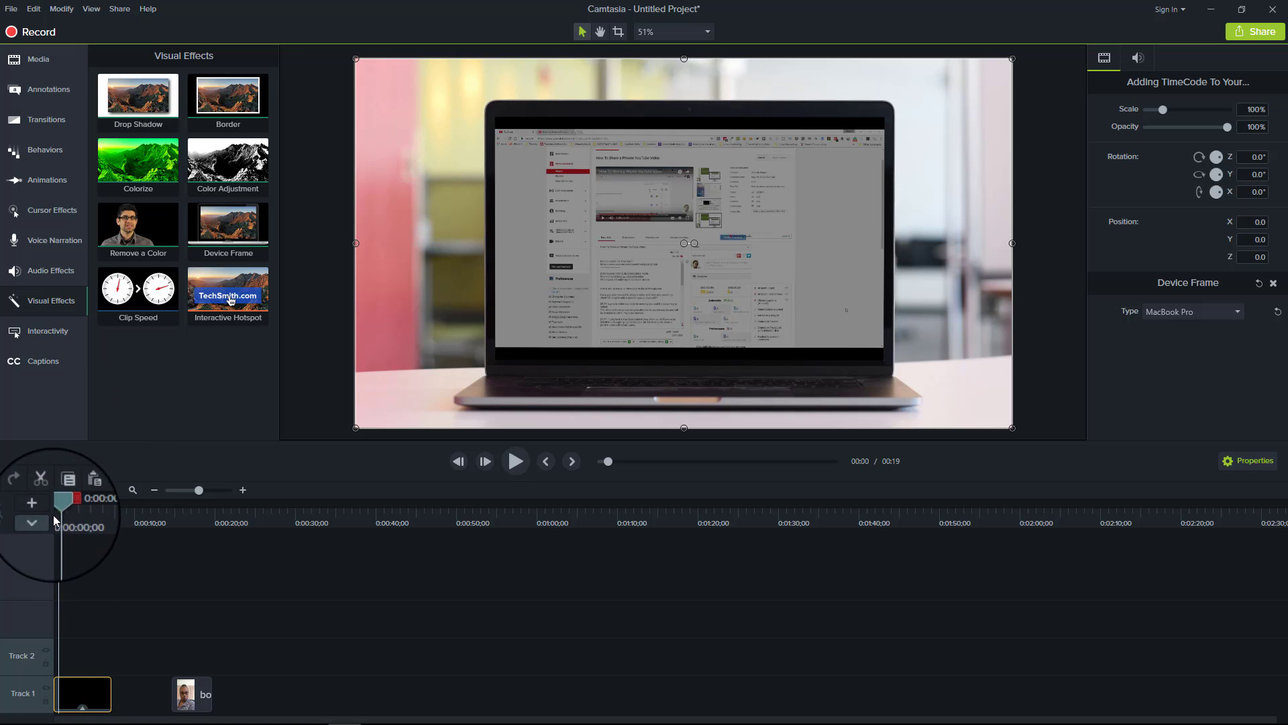
{"action": "left_click_drag", "start_coordinate": [60, 509], "coordinate": [86, 508]}
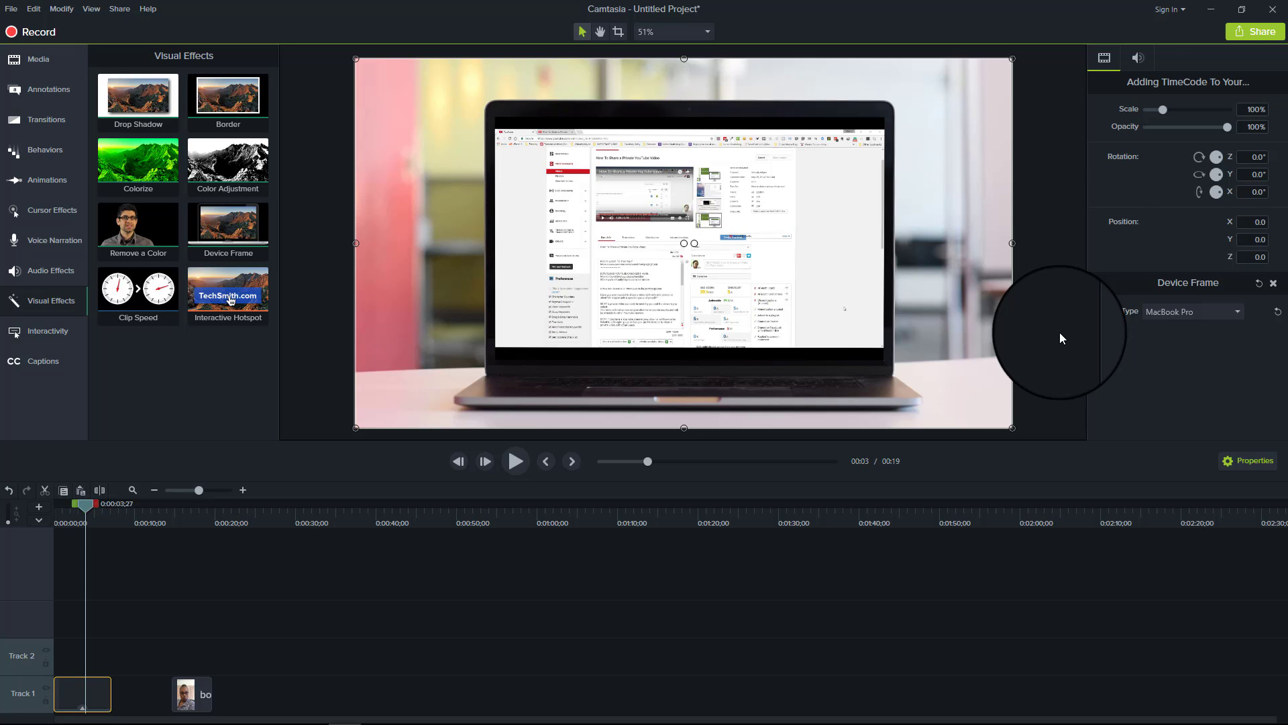
{"action": "left_click", "coordinate": [1235, 314]}
{"action": "left_click", "coordinate": [1194, 345]}
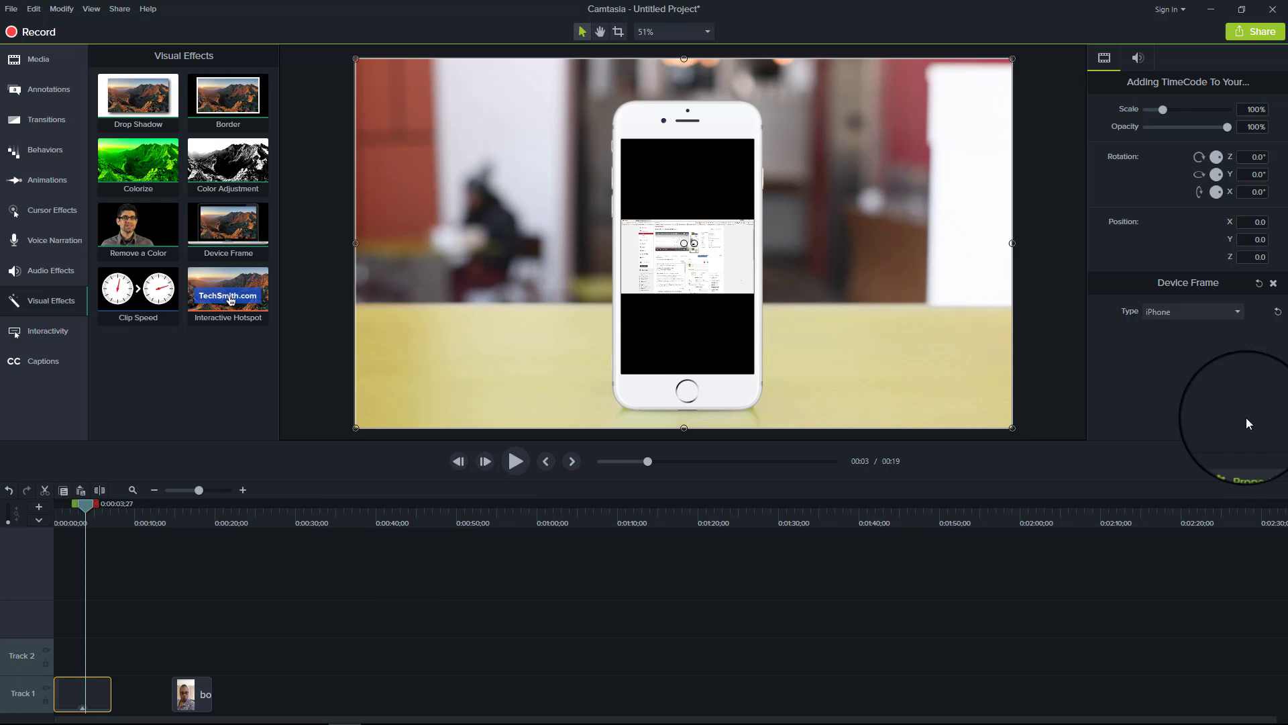
{"action": "left_click", "coordinate": [1200, 320]}
{"action": "left_click", "coordinate": [1189, 333]}
{"action": "left_click", "coordinate": [180, 510]}
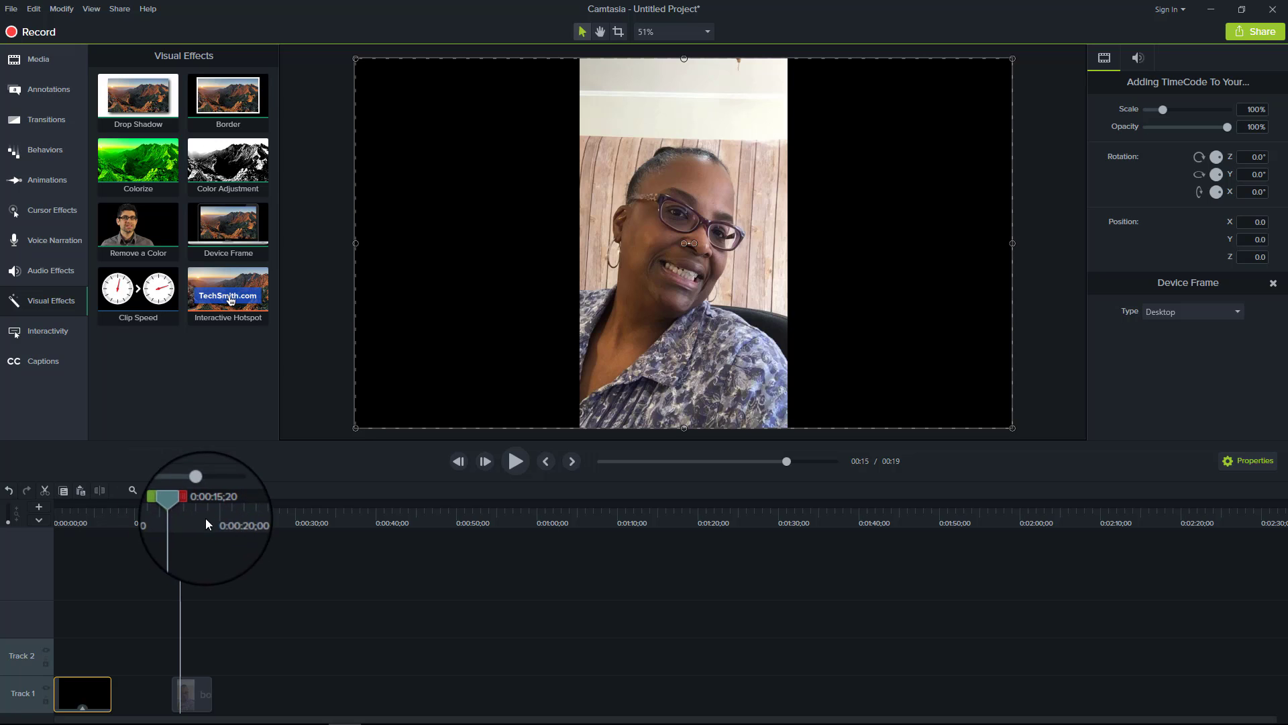
Add a Device Frame effect to boomerang.mov and set its type to iPhone
{"action": "left_click", "coordinate": [232, 227]}
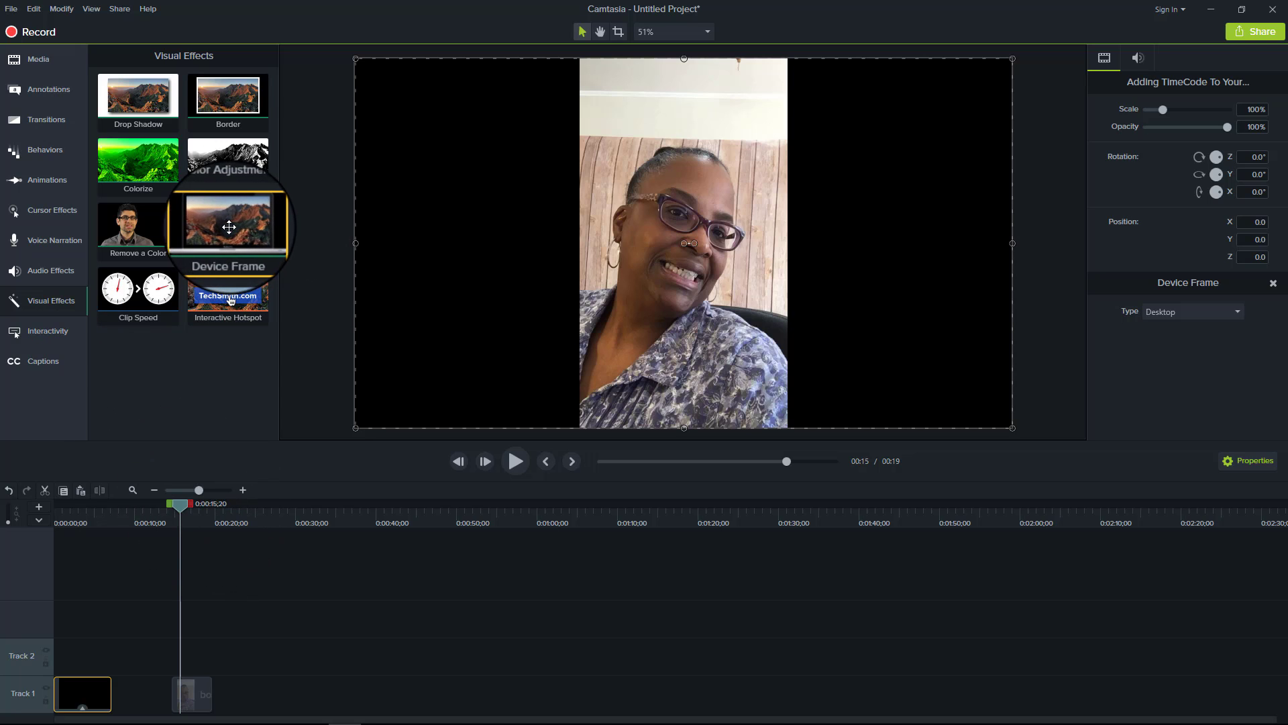
{"action": "left_click_drag", "start_coordinate": [232, 228], "coordinate": [589, 232]}
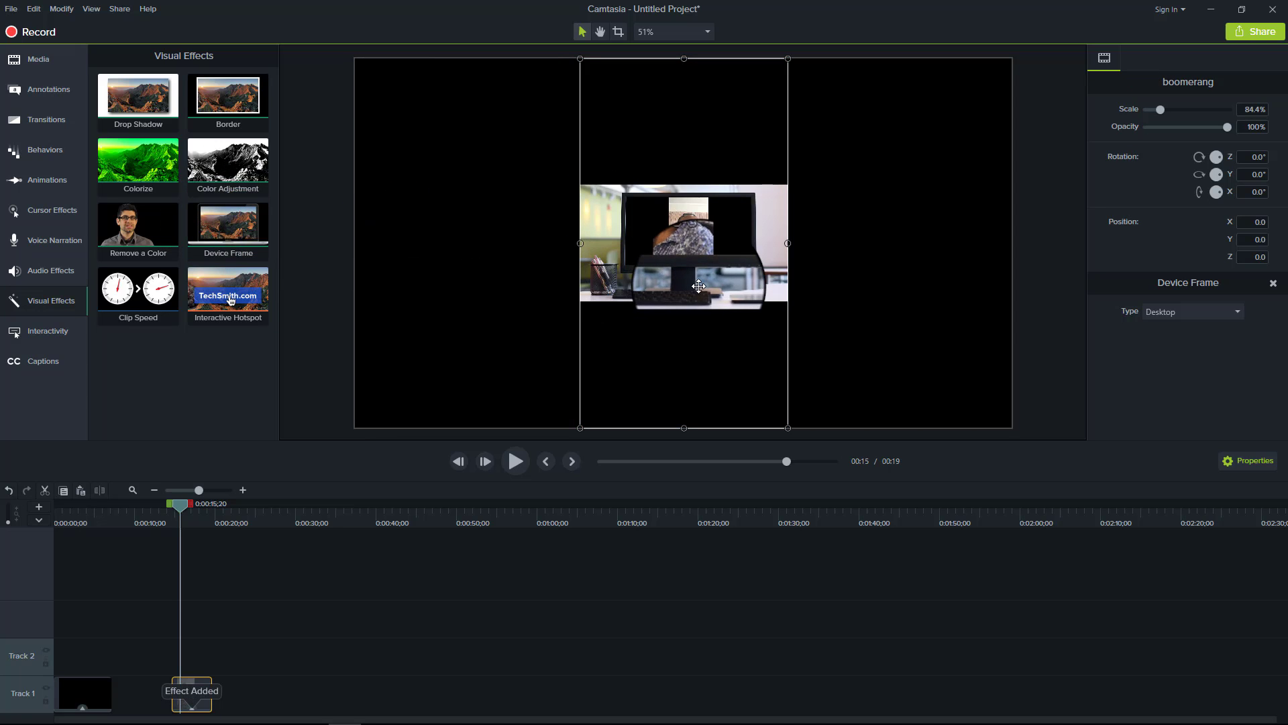
{"action": "left_click", "coordinate": [1201, 311]}
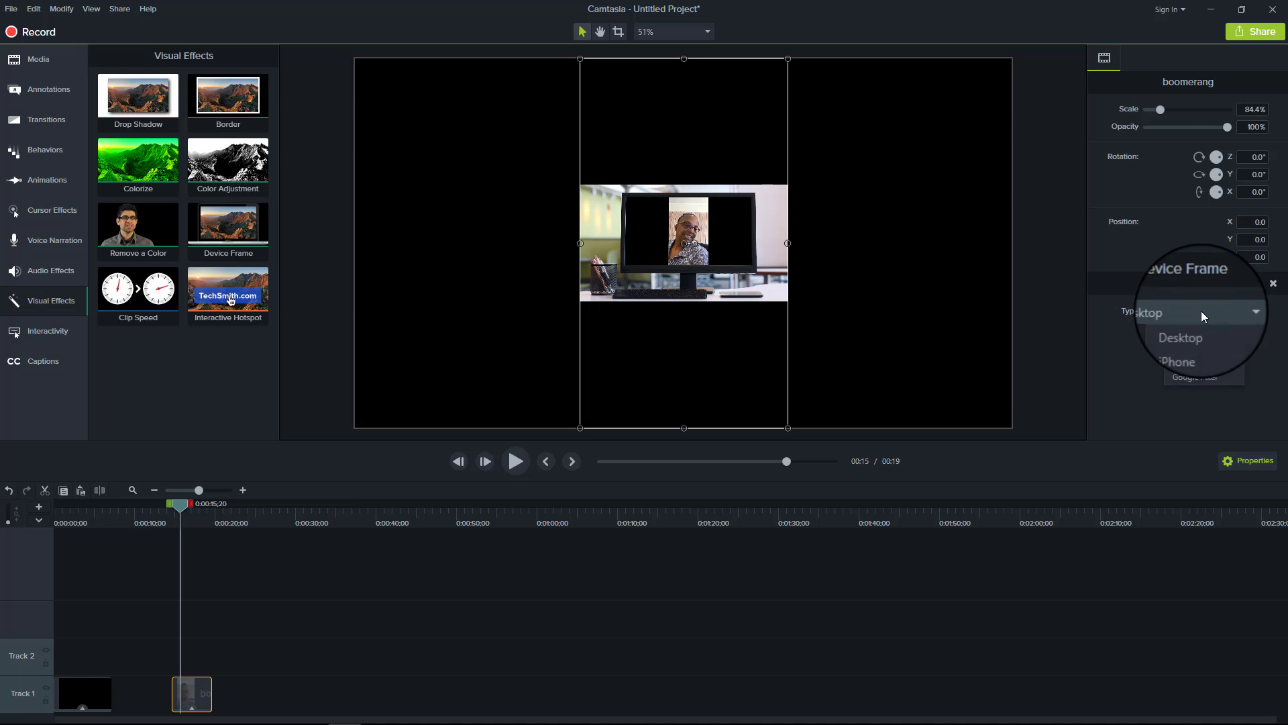
{"action": "left_click", "coordinate": [1189, 345]}
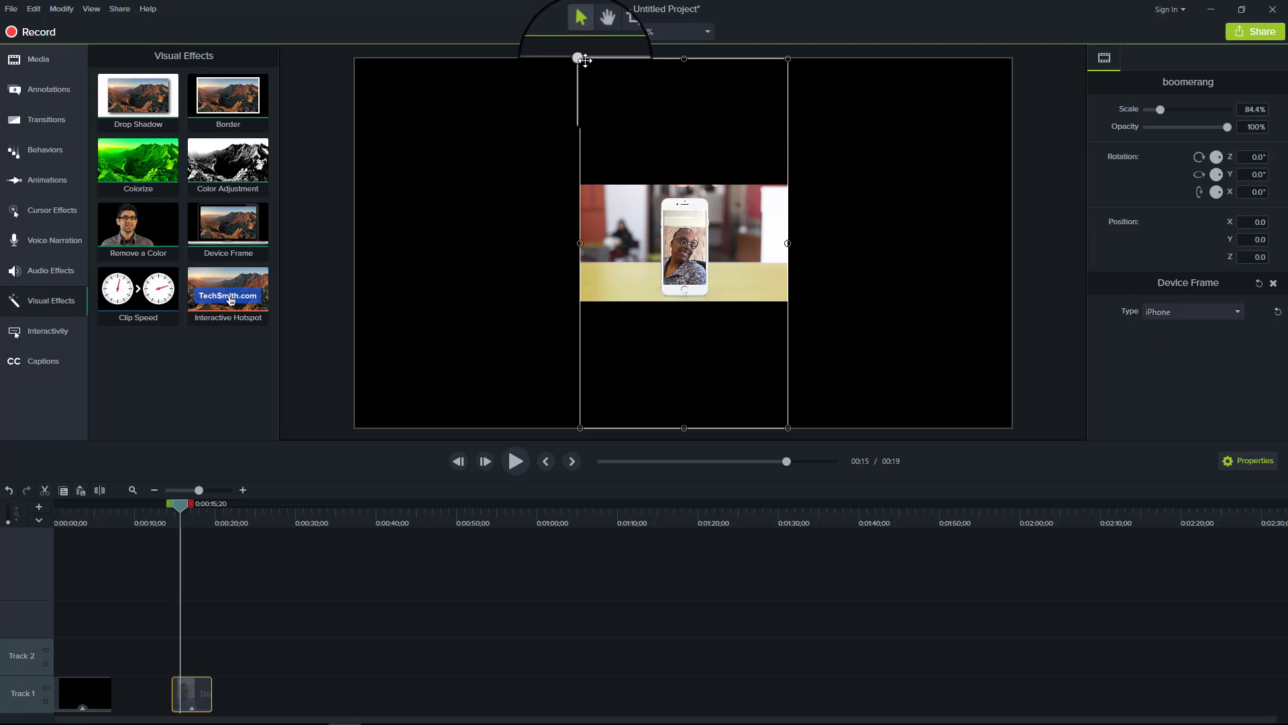
Drag the iPhone-framed clip's corners to enlarge it to about 267%, then open the canvas zoom options
{"action": "left_click_drag", "start_coordinate": [580, 59], "coordinate": [537, 48]}
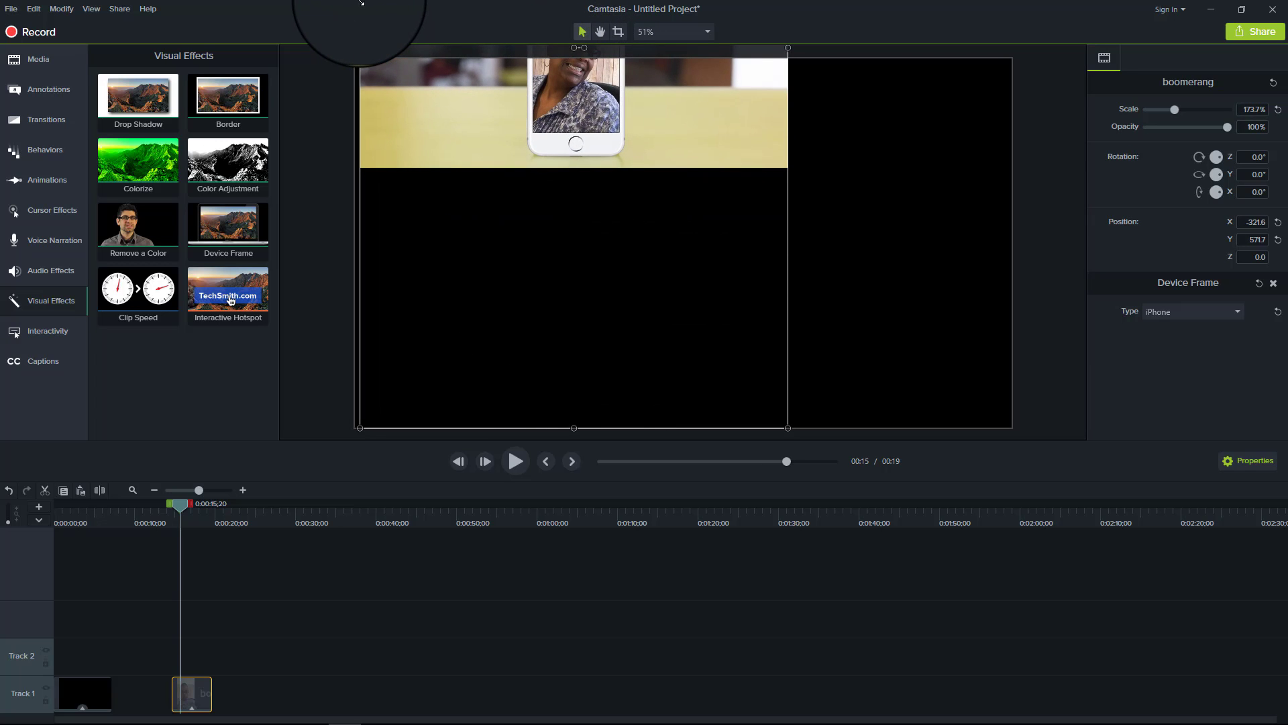
{"action": "left_click_drag", "start_coordinate": [536, 47], "coordinate": [357, 3]}
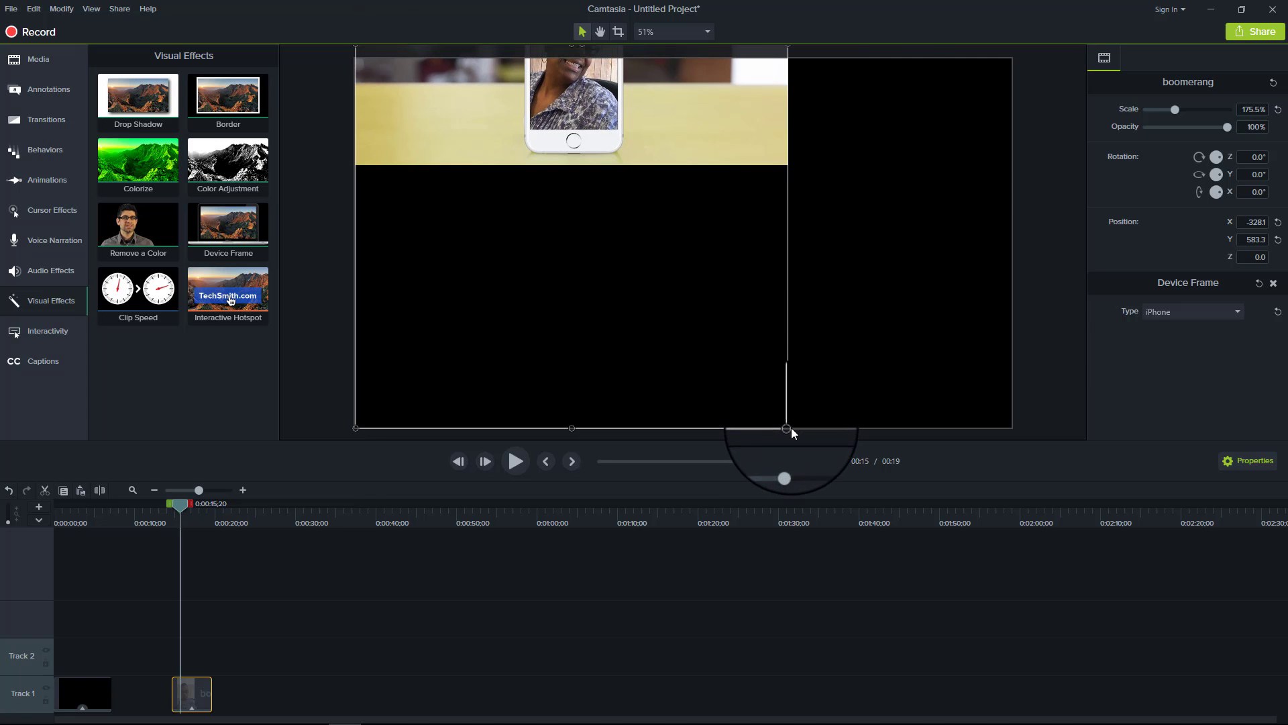
{"action": "left_click_drag", "start_coordinate": [787, 428], "coordinate": [1012, 566]}
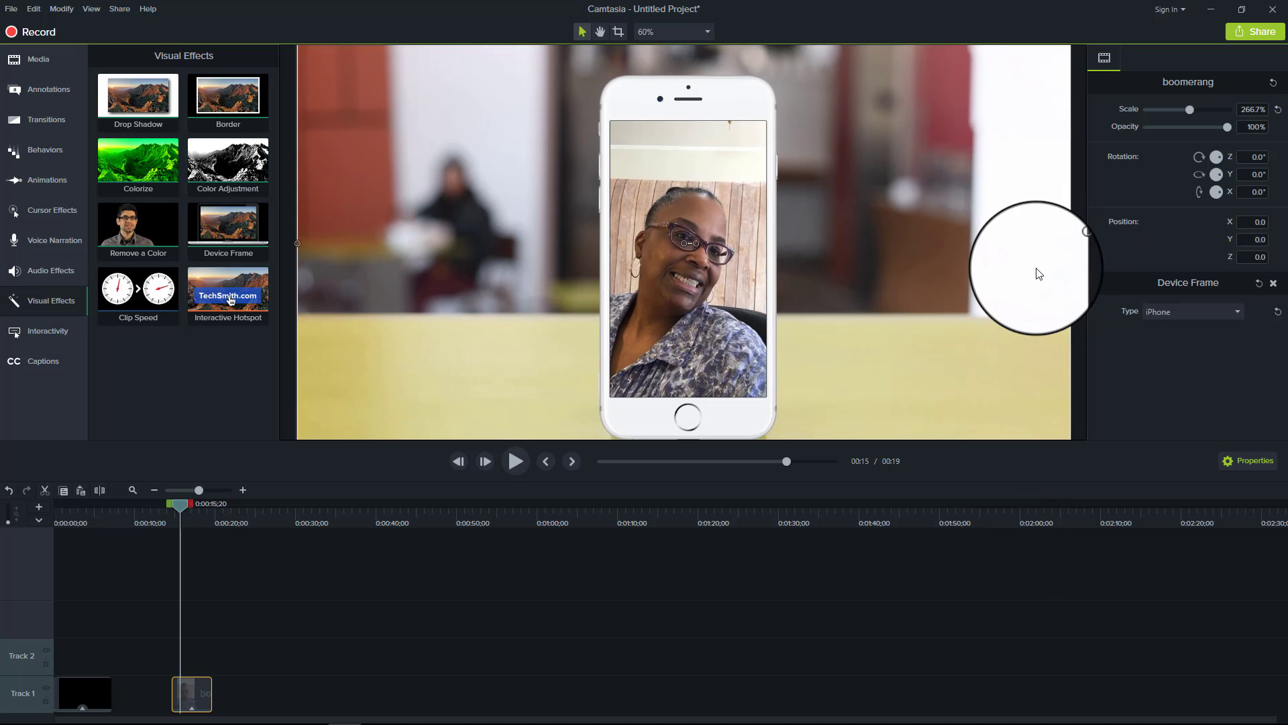
{"action": "left_click", "coordinate": [653, 32]}
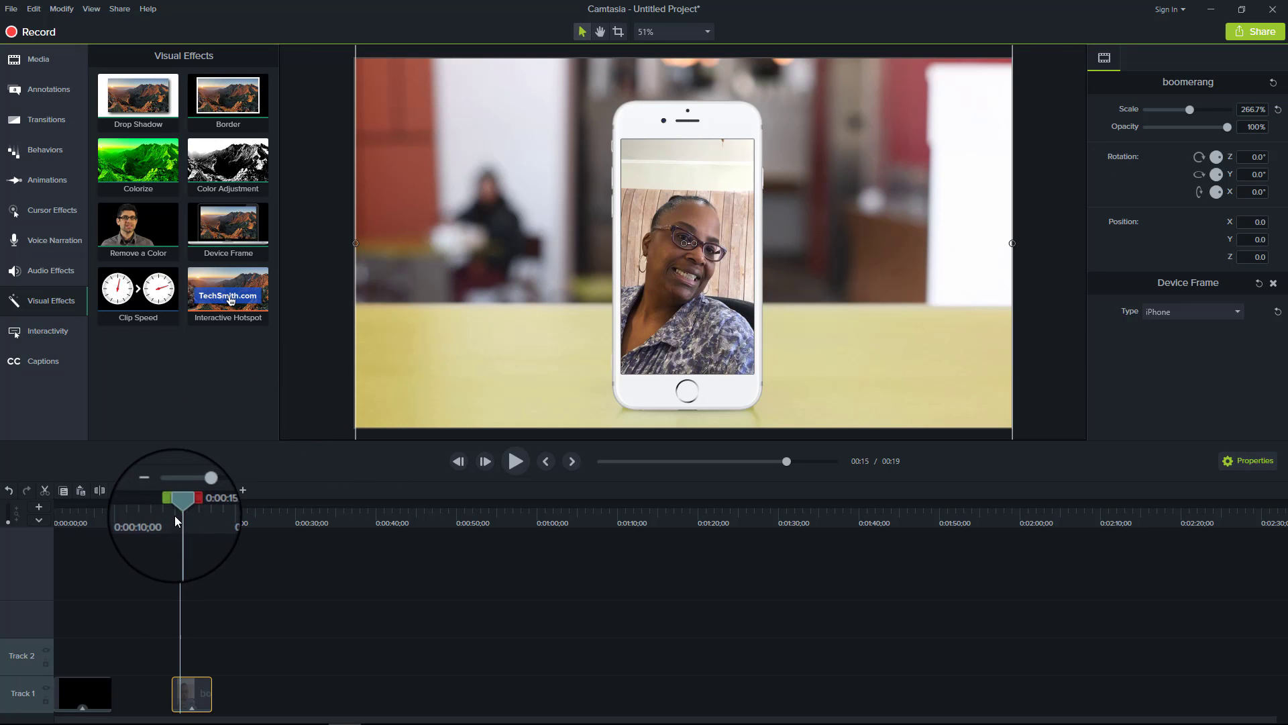
Briefly preview the iPhone-framed clip, then change its frame type to Google Pixel
{"action": "left_click_drag", "start_coordinate": [175, 514], "coordinate": [168, 512]}
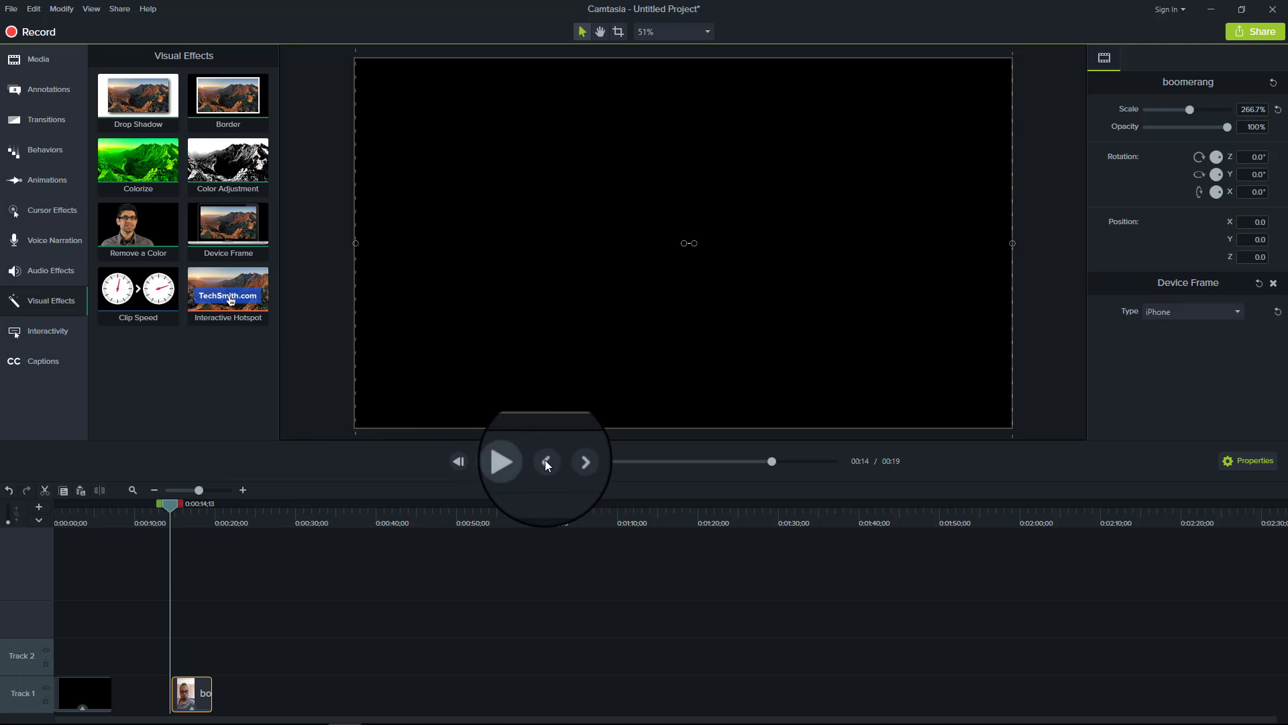
{"action": "left_click", "coordinate": [516, 462]}
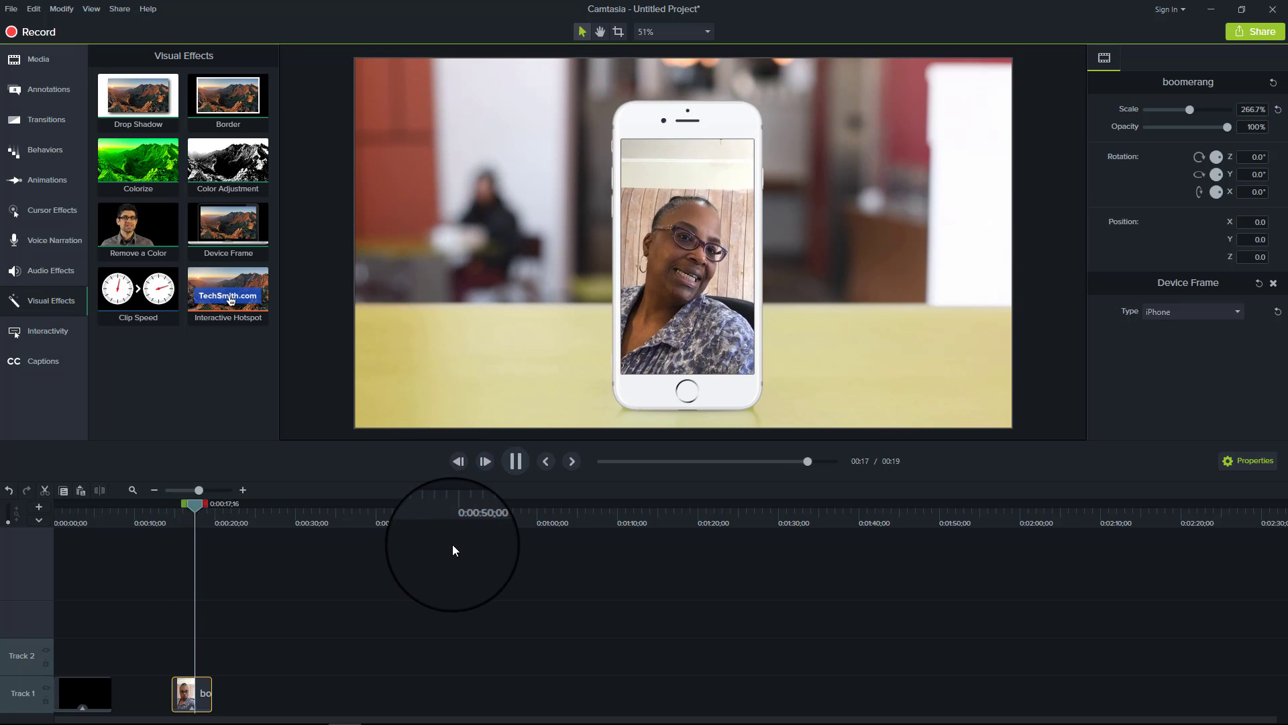
{"action": "left_click", "coordinate": [512, 459]}
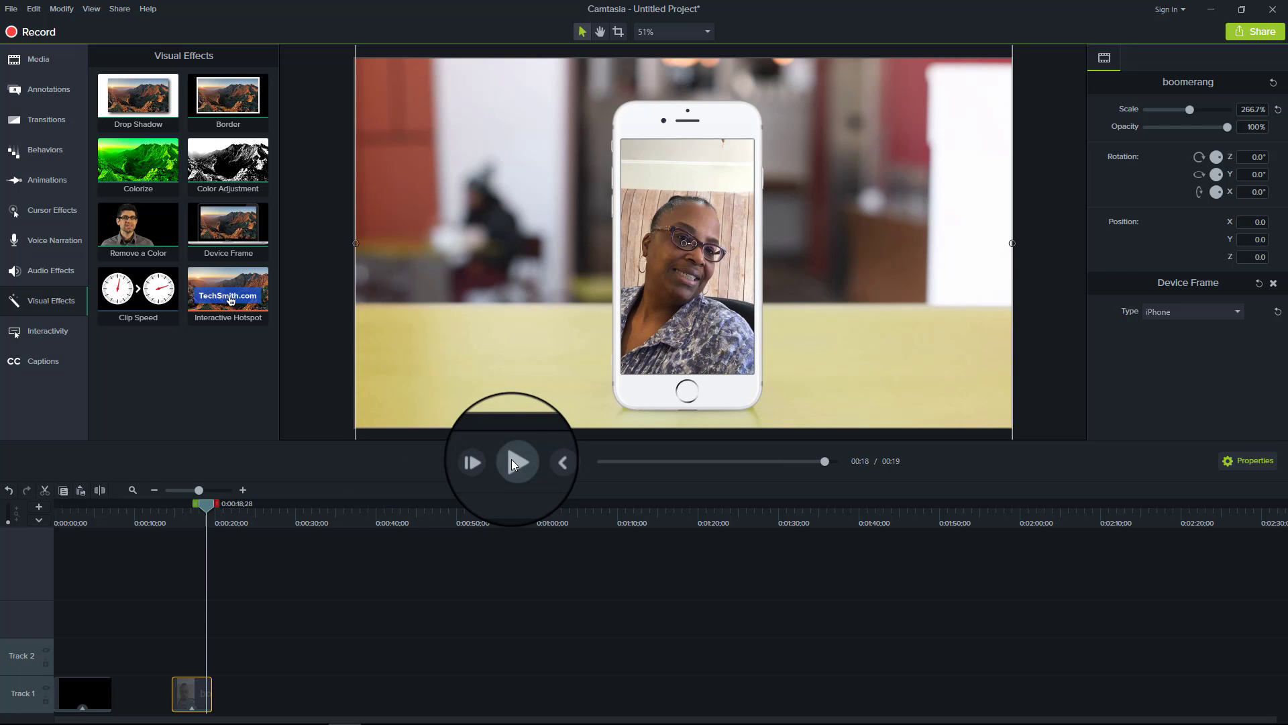
{"action": "left_click", "coordinate": [1196, 311]}
{"action": "left_click", "coordinate": [1202, 379]}
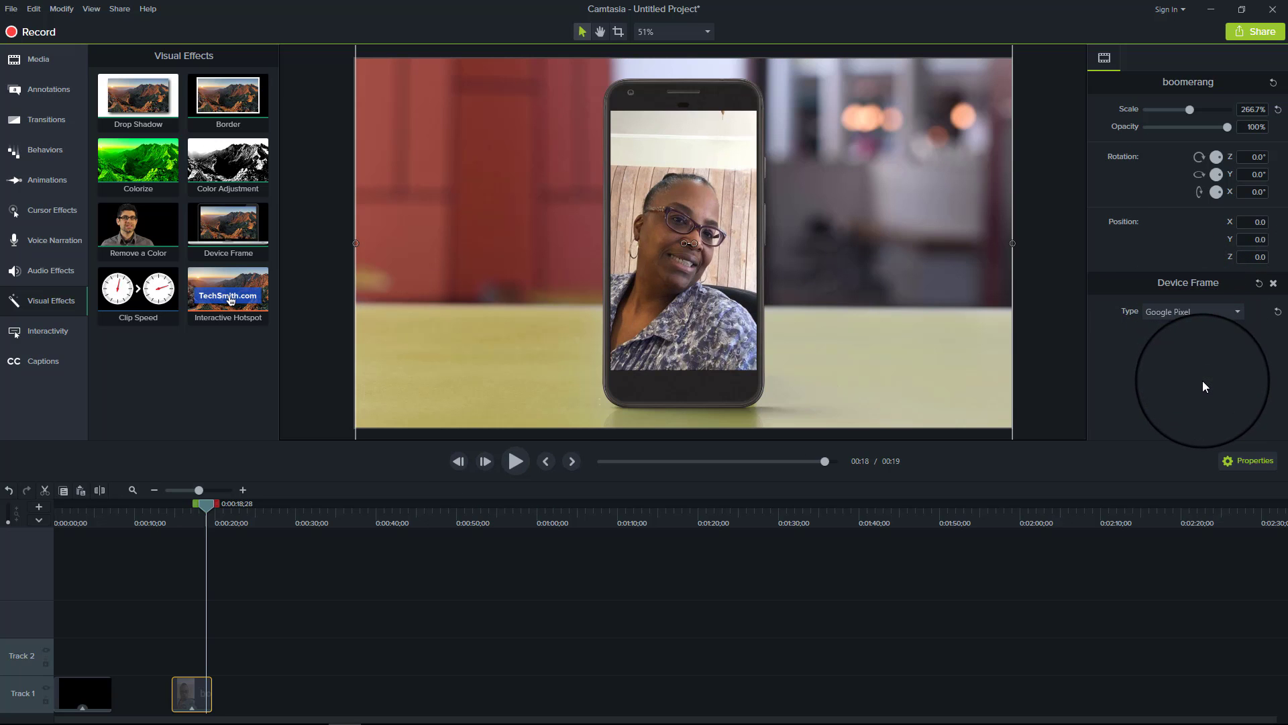